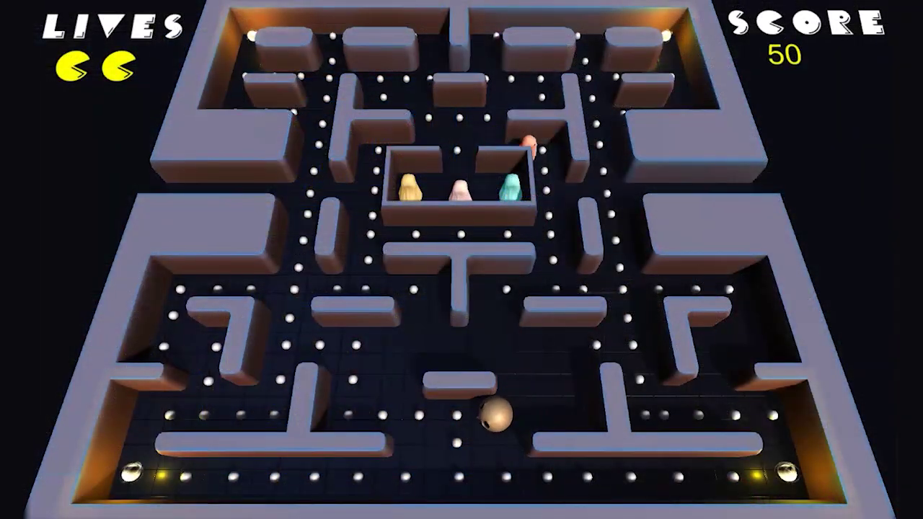
Steer Chomp Man left along the bottom row of the maze, then back to the right
key("Left")
key("Right")
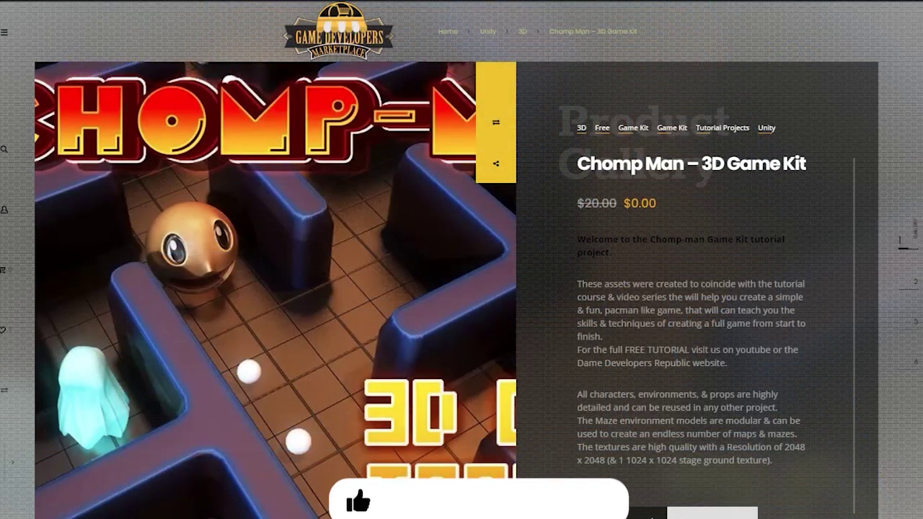
Go to the Chomp-Man 3D Game Kit product page from the marketplace home page
scroll(462, 288, "down", 1)
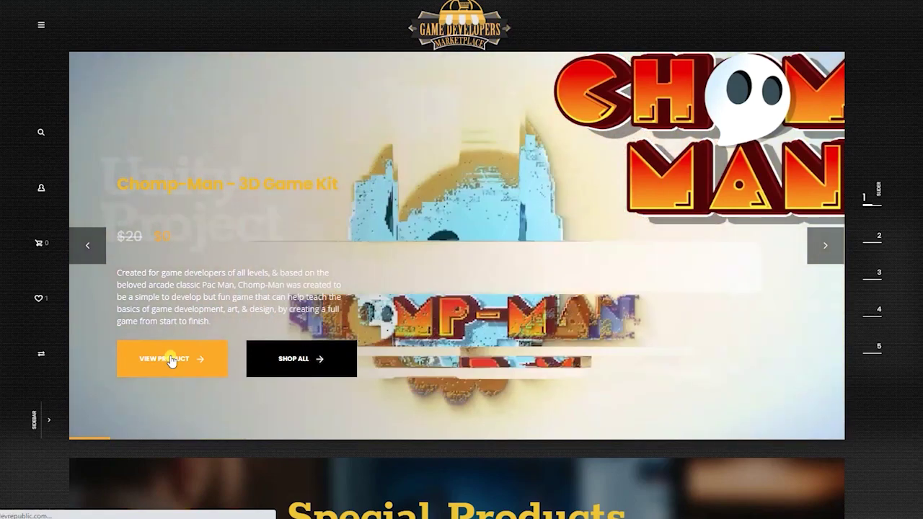
left_click(171, 360)
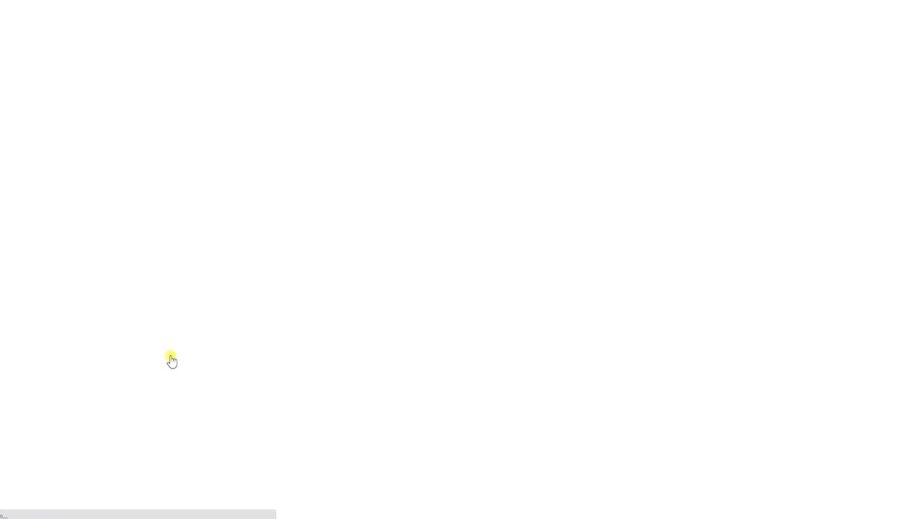
scroll(687, 357, "down", 3)
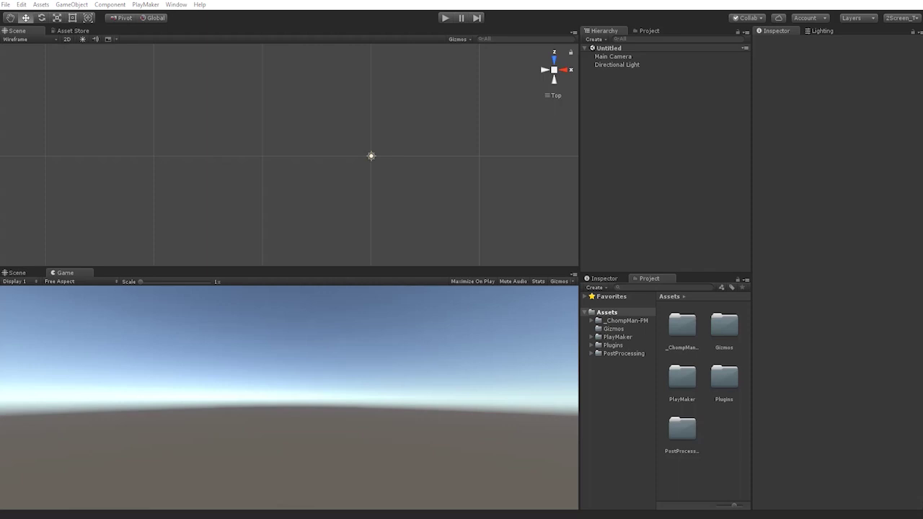
Create a new scene with File > New Scene and save it as Level_01 in _ChompMan-PM > Scenes
left_click(6, 5)
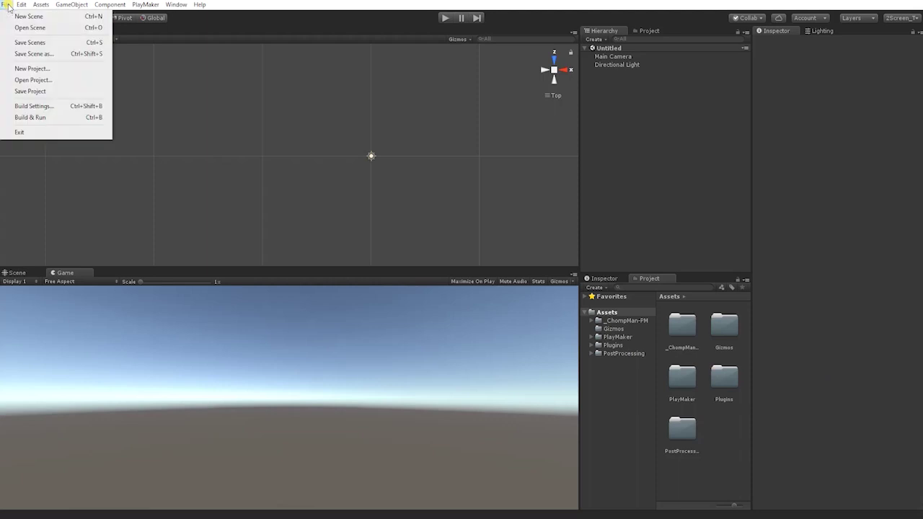
left_click(15, 17)
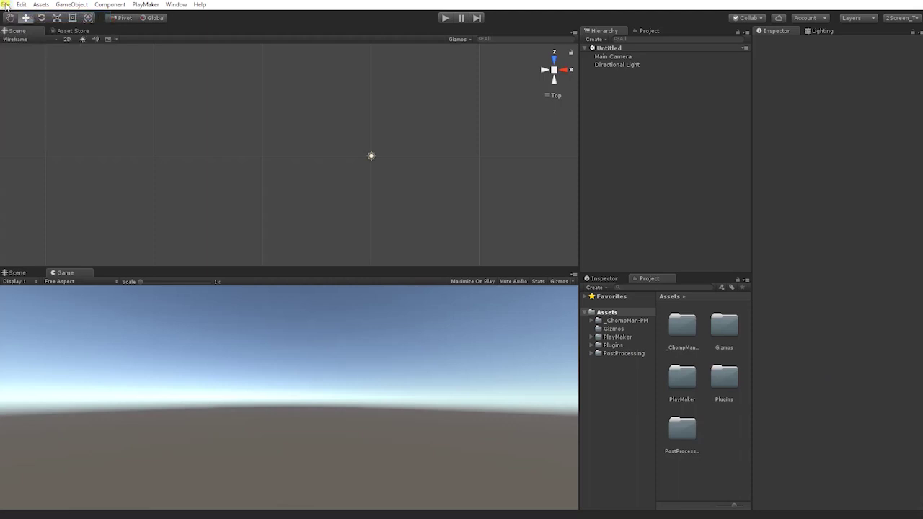
left_click(5, 5)
left_click(44, 54)
double_click(160, 81)
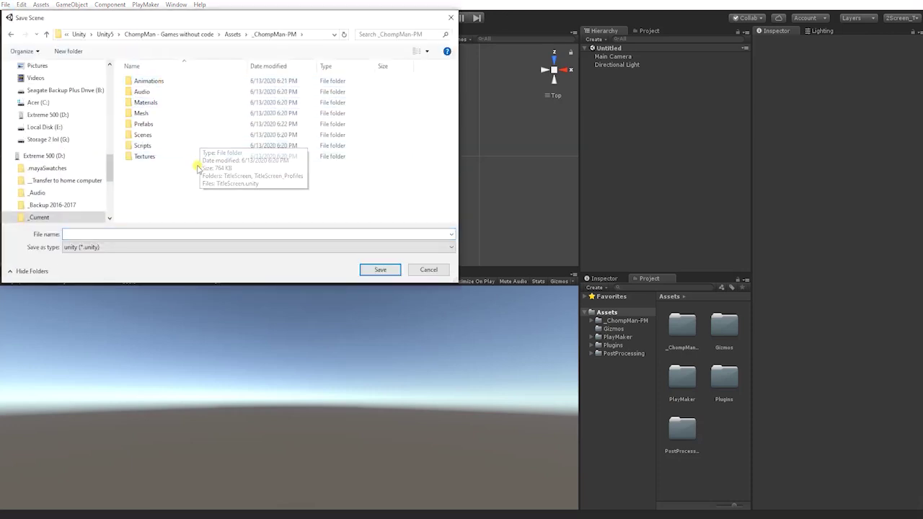
double_click(165, 136)
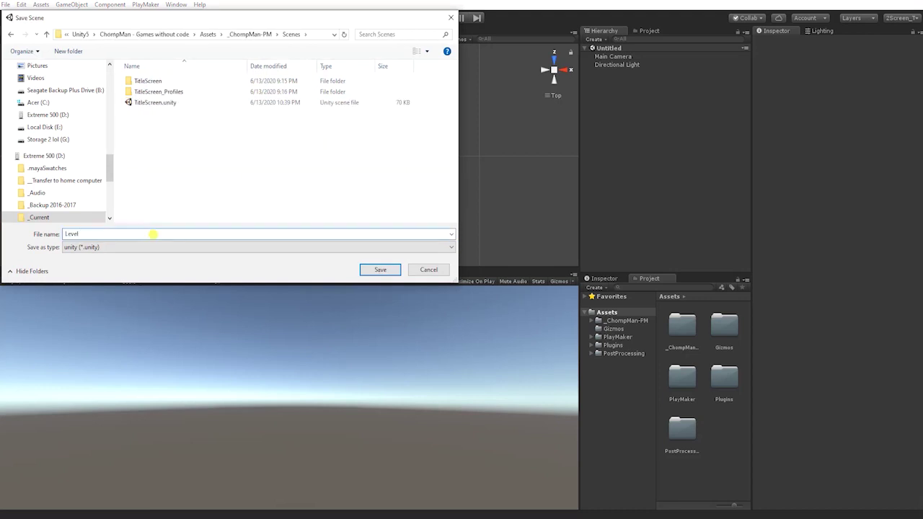
key("Return")
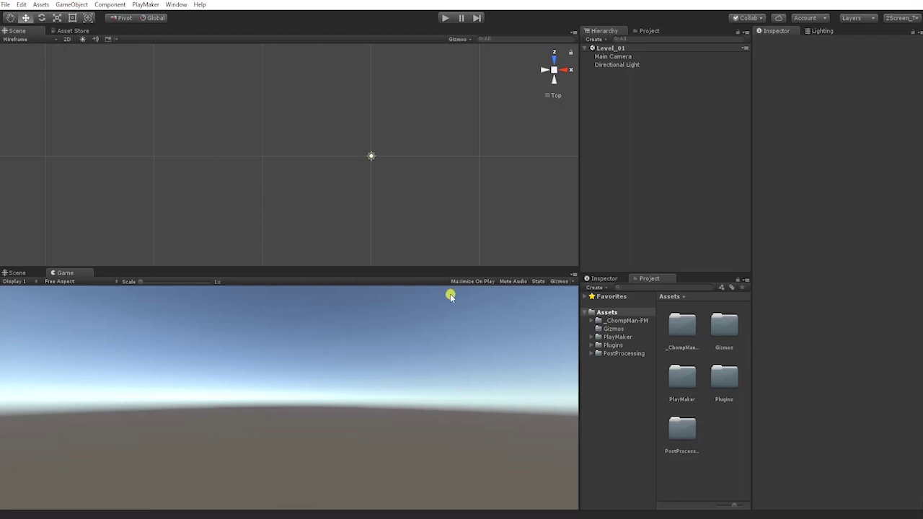
Browse the Project panel in list view to _ChompMan-PM > Prefabs > Enviornment > Maze_Geo
double_click(674, 334)
left_click_drag(735, 506, 717, 505)
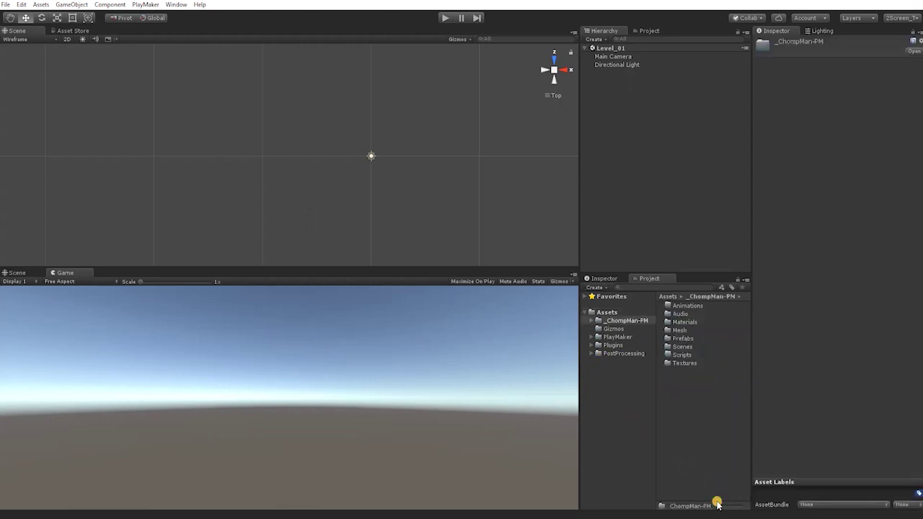
double_click(684, 338)
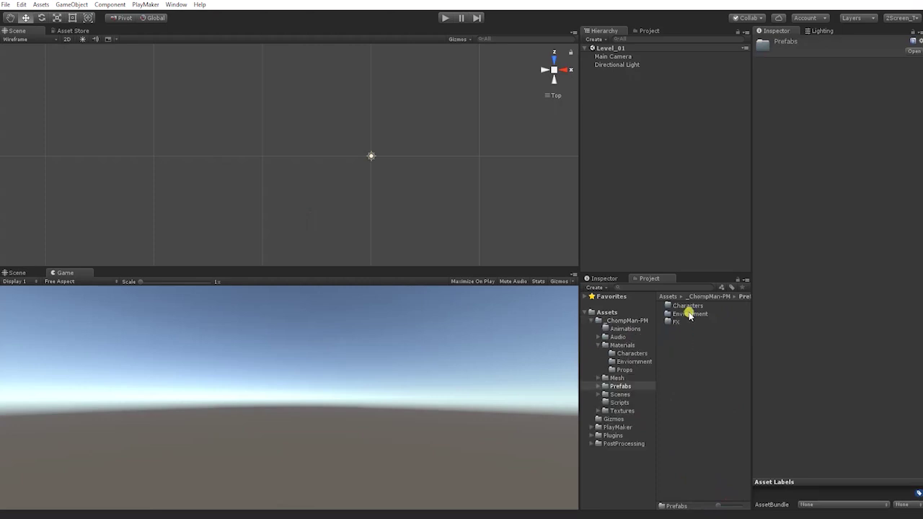
double_click(688, 314)
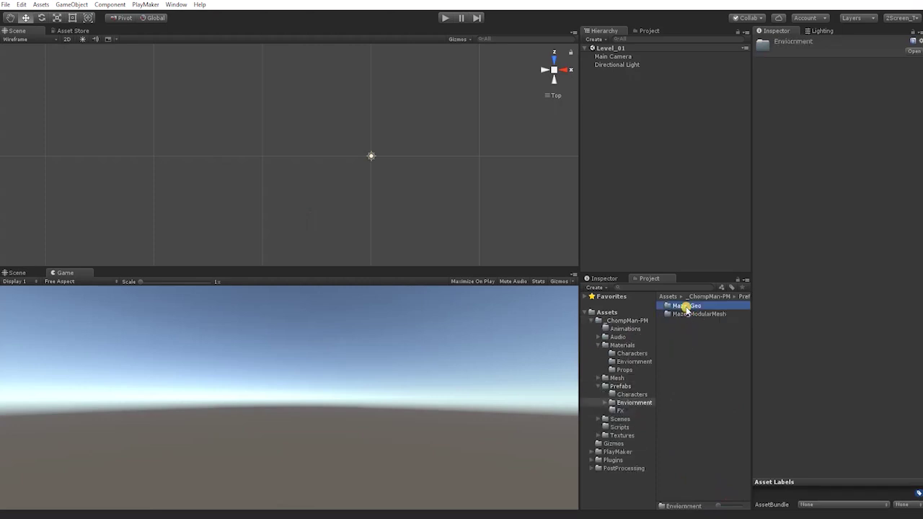
double_click(684, 307)
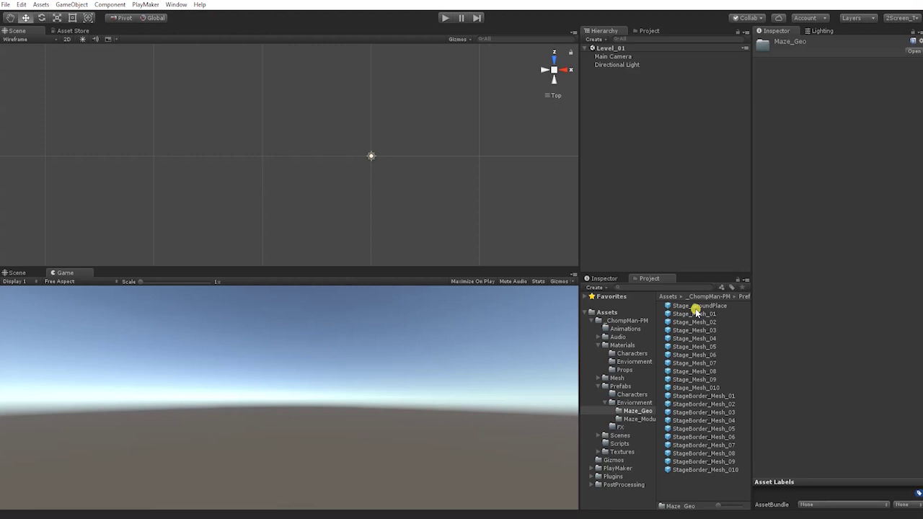
Preview Stage_GroundPlace and the following Stage and StageBorder mesh prefabs in the Inspector
left_click(696, 308)
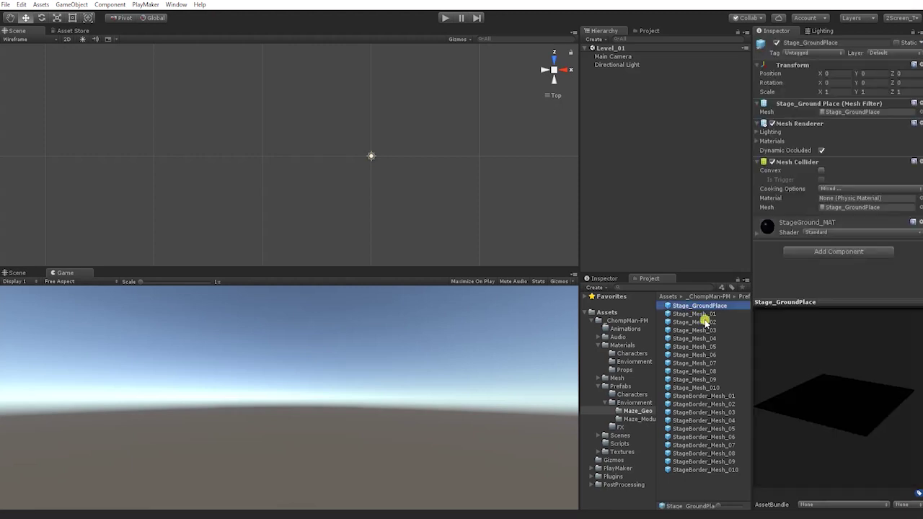
key("Down")
key("Down")
key("Down")
key("Down")
key("Down")
key("Down")
key("Down")
key("Down")
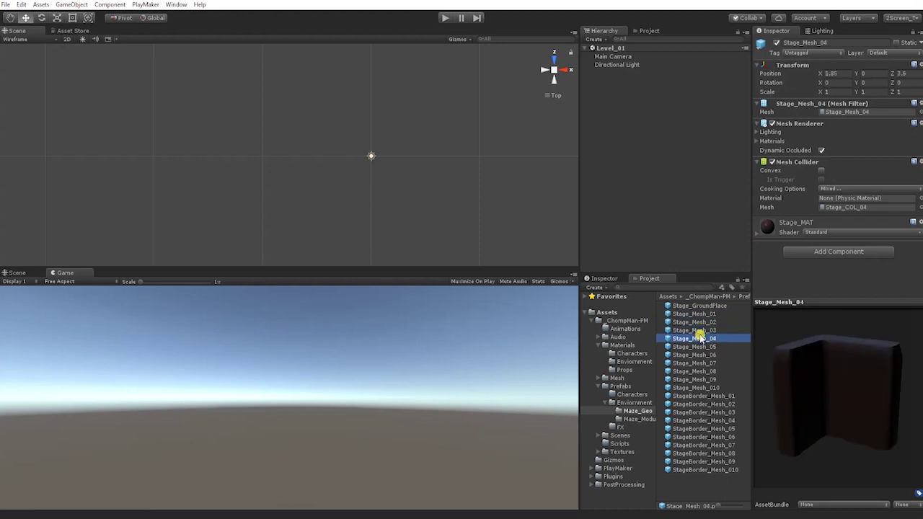
key("Down")
key("Down")
key("Down")
key("Down")
key("Down")
key("Down")
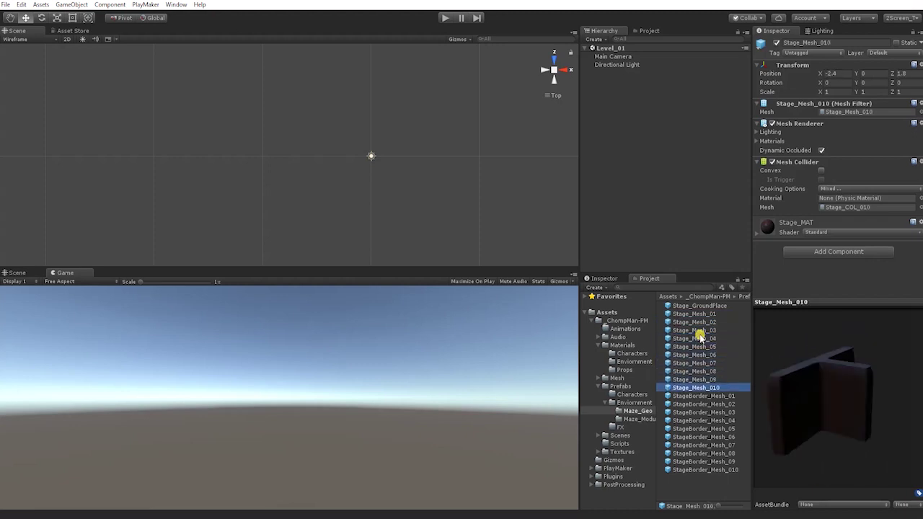
key("Down")
key("Down")
key("Down")
key("Down")
key("Down")
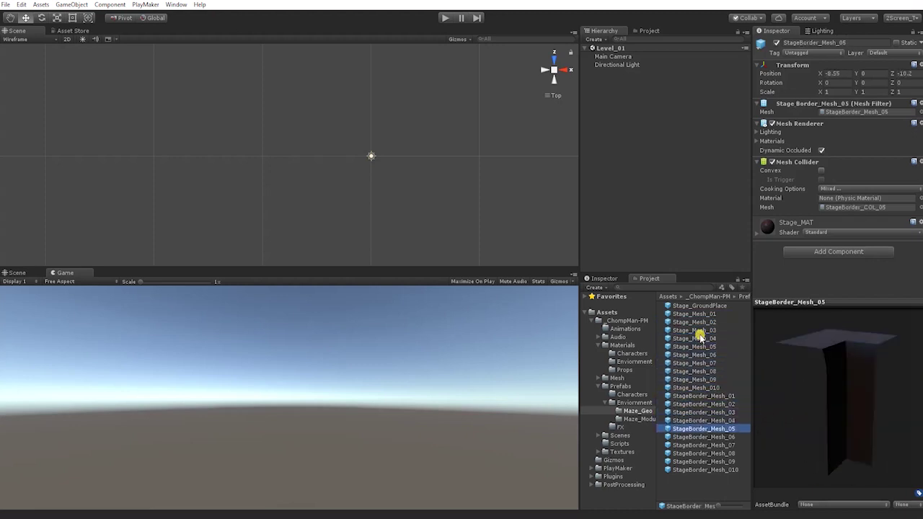
key("Down")
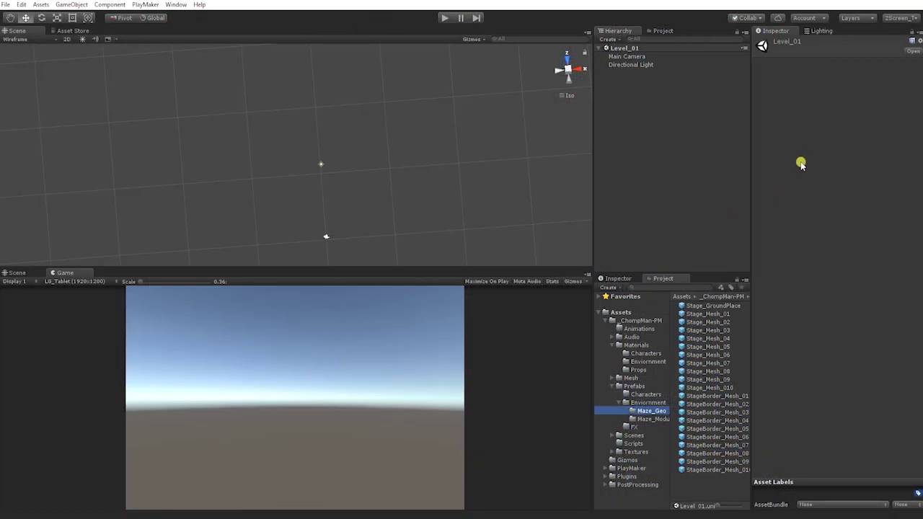
Create an empty GameObject, reset its Transform to the origin, and rename it Maze_01
right_click(642, 101)
left_click(678, 189)
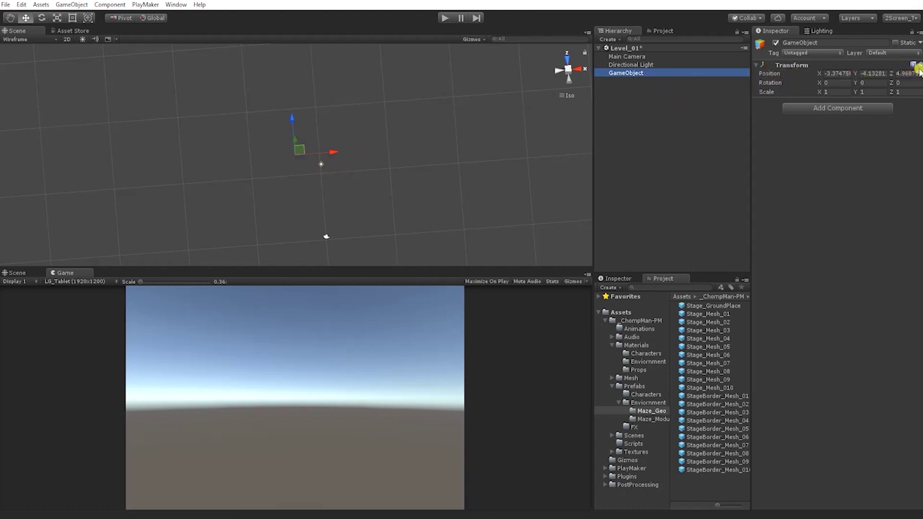
left_click(848, 73)
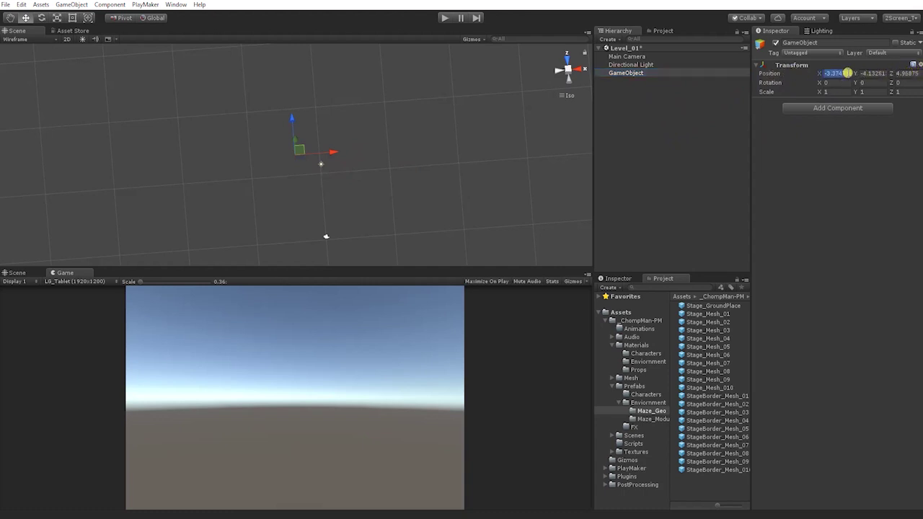
type("0")
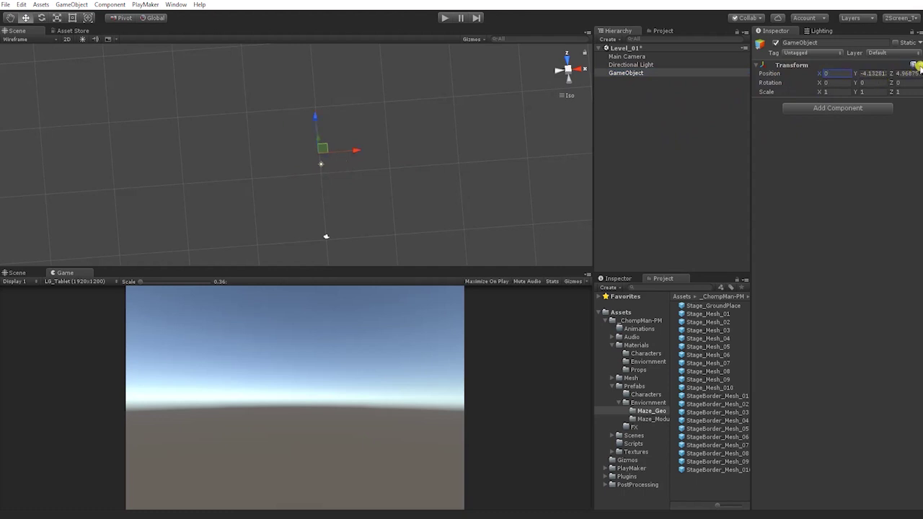
left_click(921, 64)
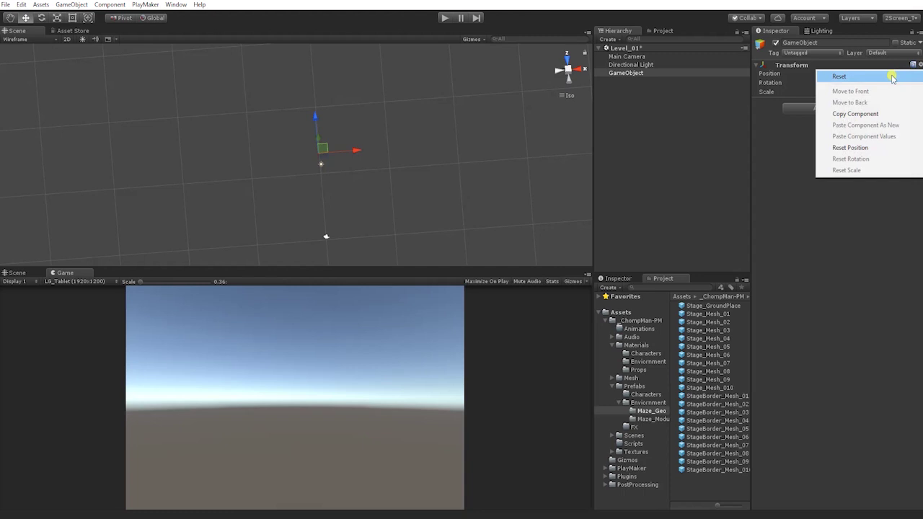
left_click(892, 77)
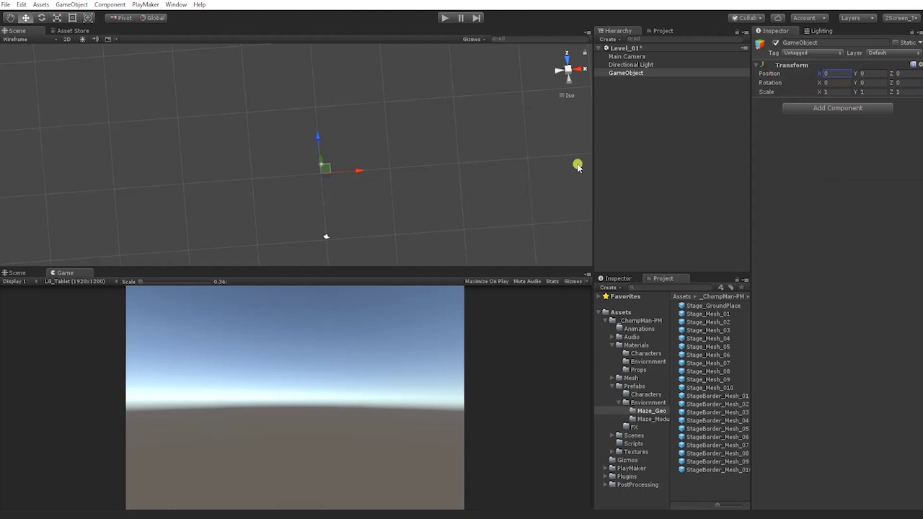
left_click(812, 42)
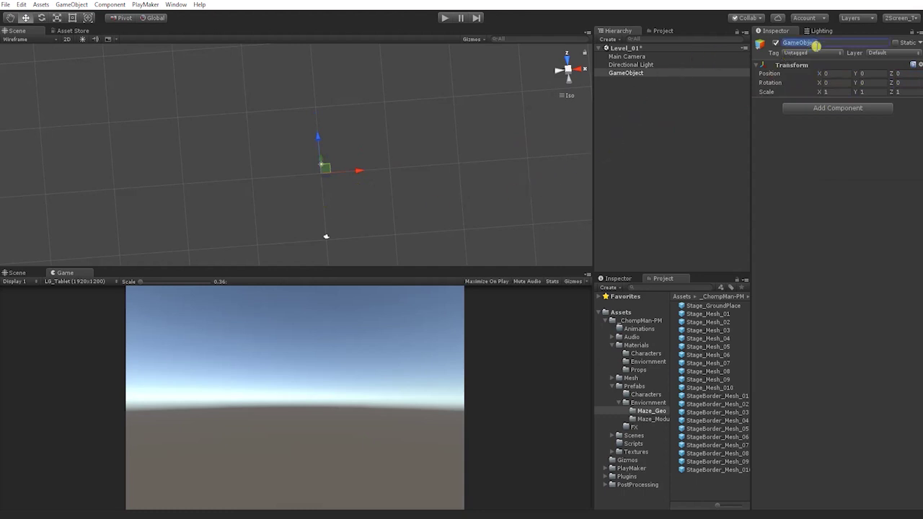
type("Maze_01")
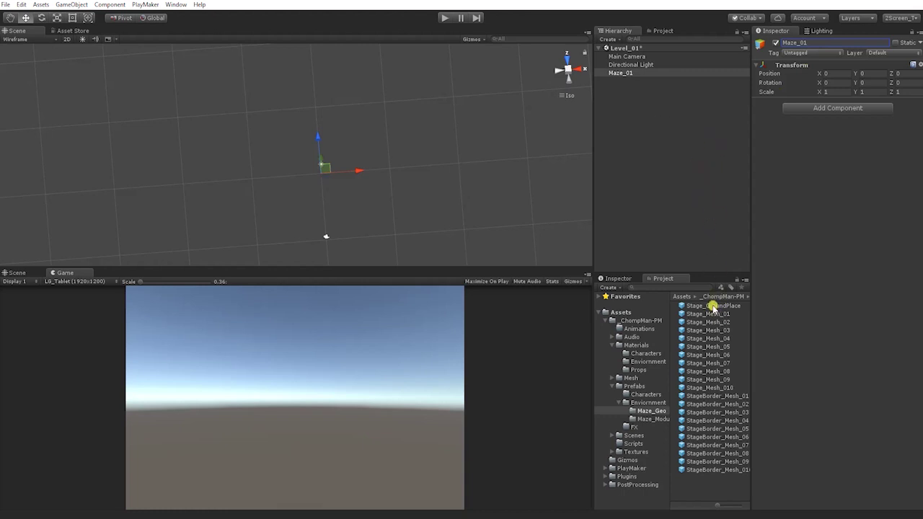
Drop Stage_GroundPlace onto Maze_01 in the Hierarchy and frame it in the Scene view
left_click_drag(712, 308, 619, 73)
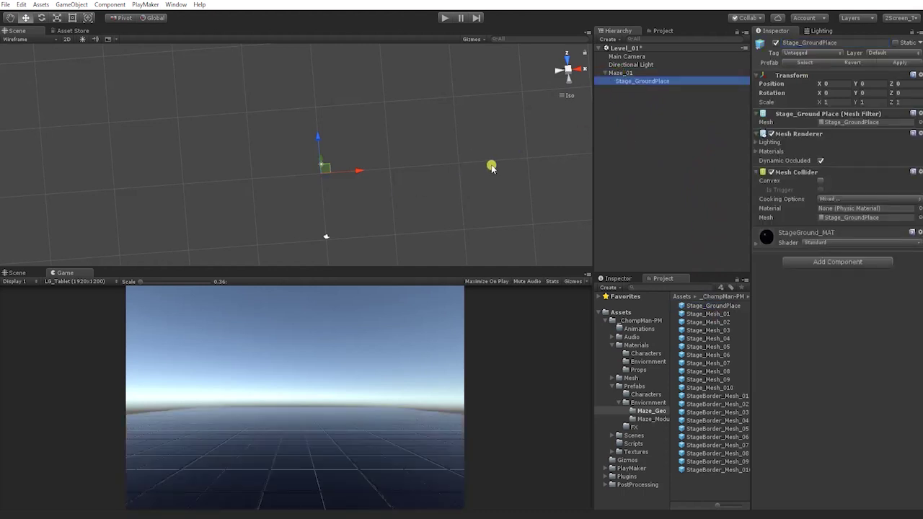
key("alt")
left_click_drag(326, 237, 358, 225, "alt")
left_click_drag(376, 161, 372, 183)
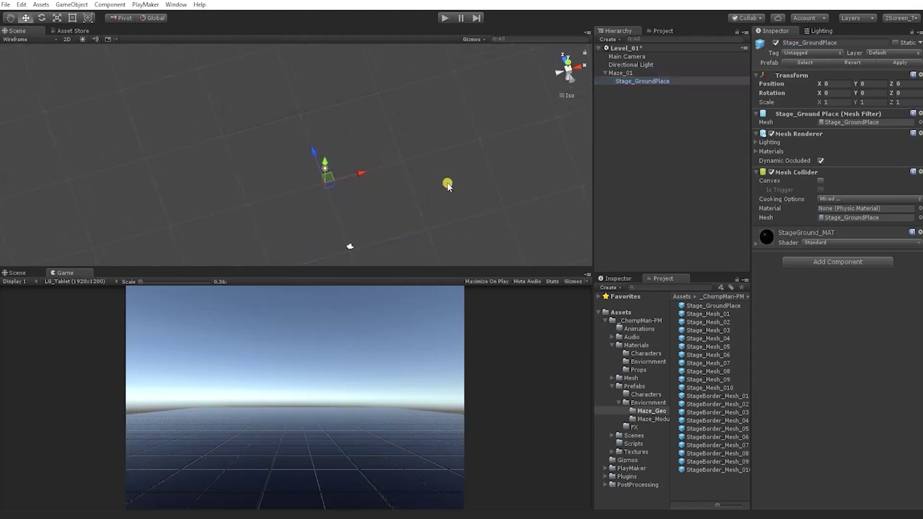
Drag Stage_Mesh_01 from the Project panel onto Maze_01 in the Hierarchy
left_click(670, 186)
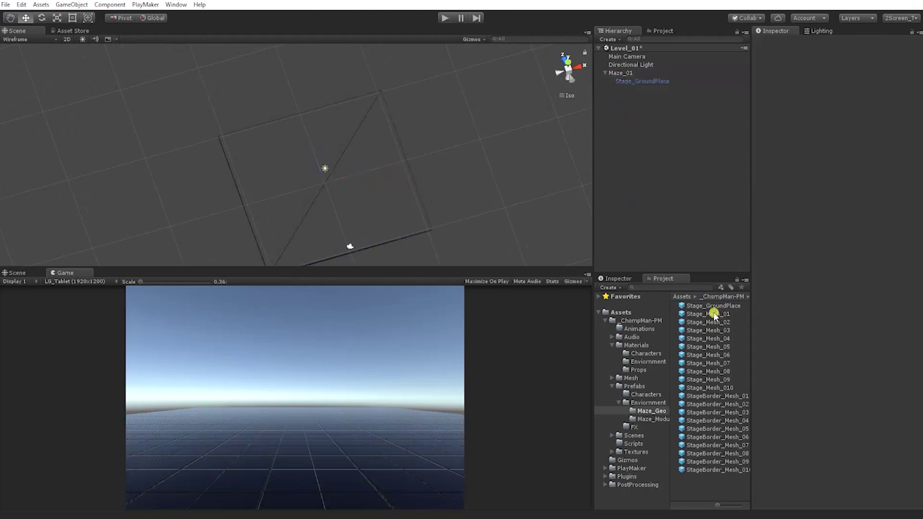
left_click_drag(714, 315, 626, 75)
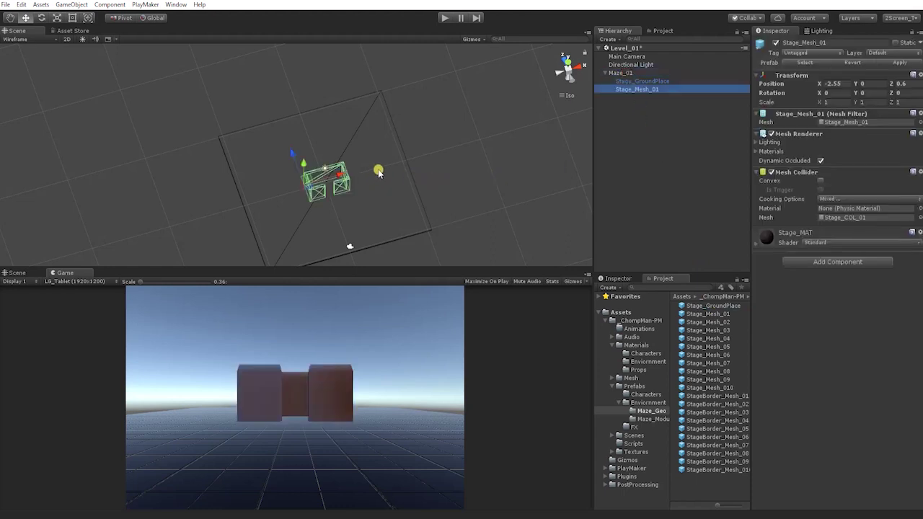
mouse_move(438, 160)
left_mouse_down("alt")
mouse_move(415, 195)
mouse_move(532, 65)
left_mouse_up("alt")
left_click_drag(418, 152, 402, 91, "alt")
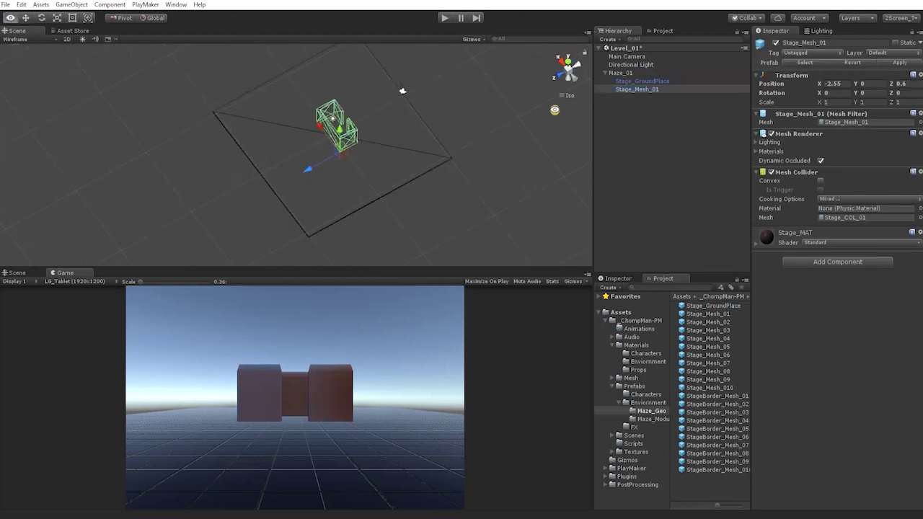
Inspect the maze piece from the Top, Back, perspective and isometric gizmo views
left_click(567, 64)
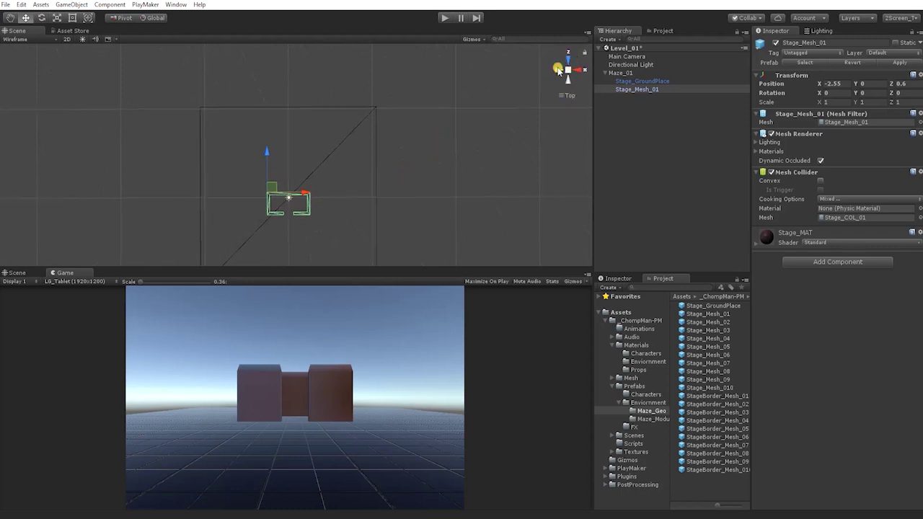
left_click(559, 70)
left_click(573, 83)
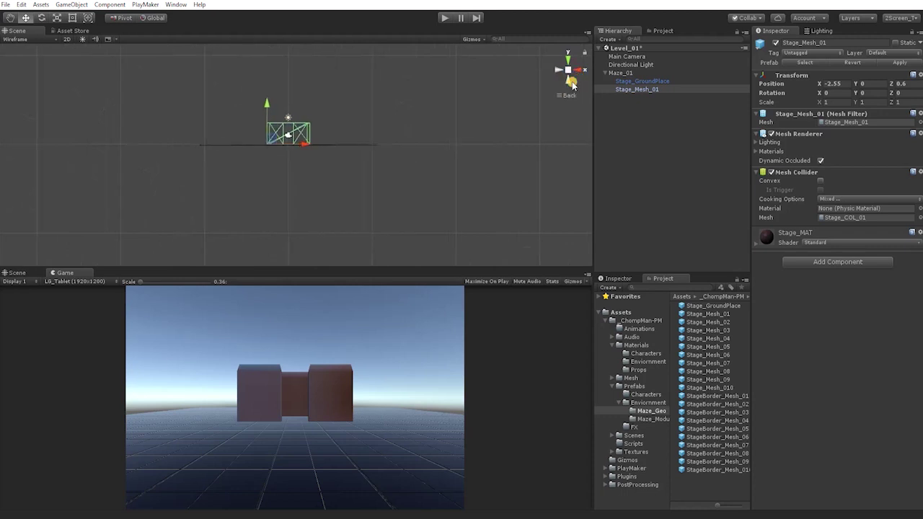
left_click(569, 83)
left_click(561, 99)
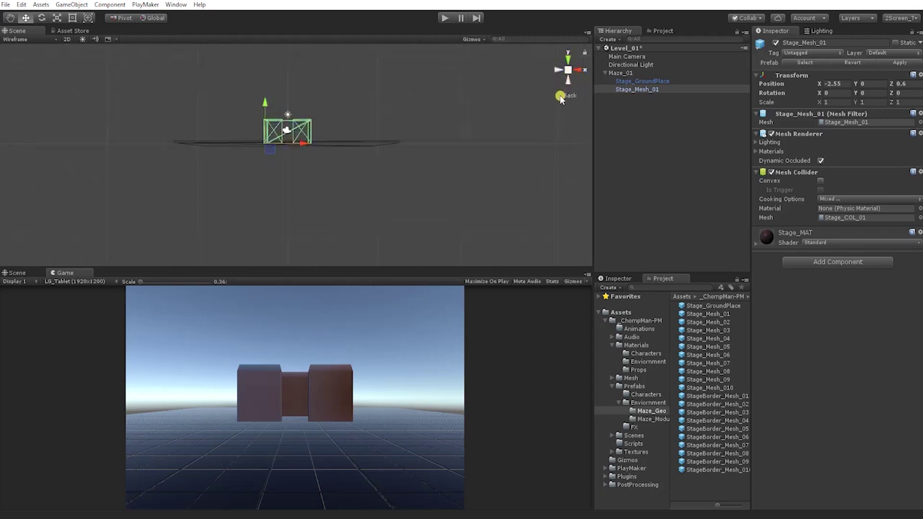
mouse_move(461, 91)
left_mouse_down("alt")
mouse_move(433, 124)
mouse_move(449, 183)
left_mouse_up("alt")
left_click(558, 94)
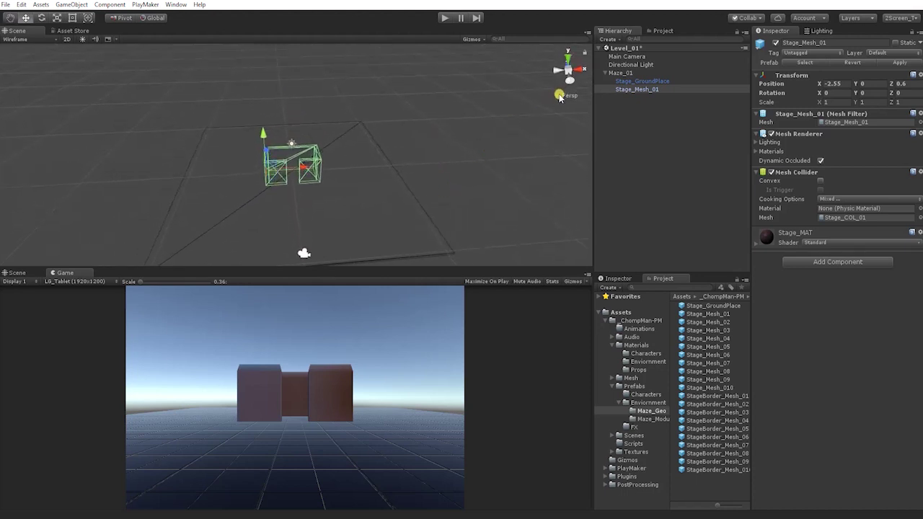
left_click(569, 61)
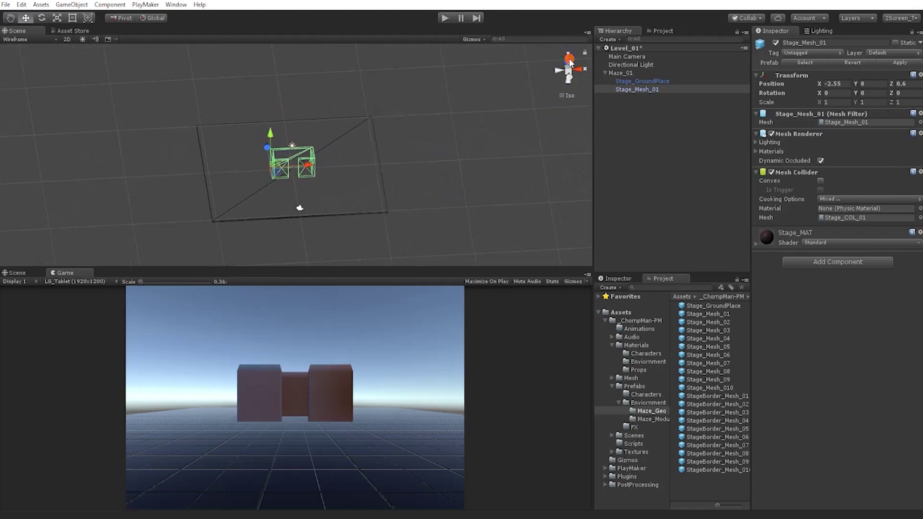
middle_click_drag(383, 150, 409, 134)
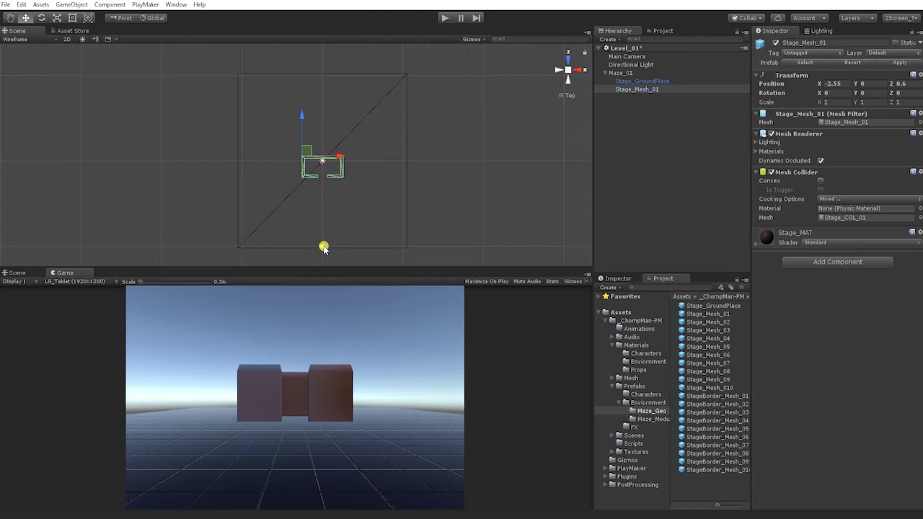
Set Maze_01's Transform Rotation Y to 180 in the Inspector
left_click(615, 73)
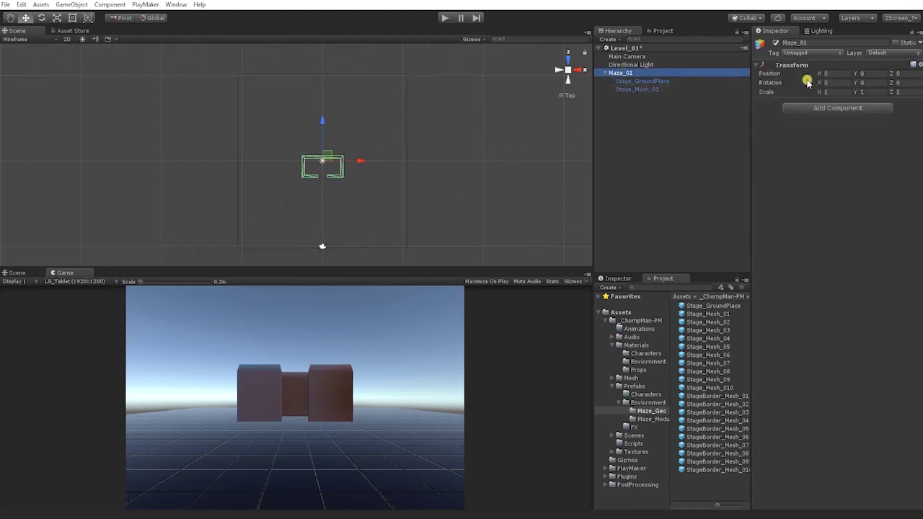
left_click(871, 80)
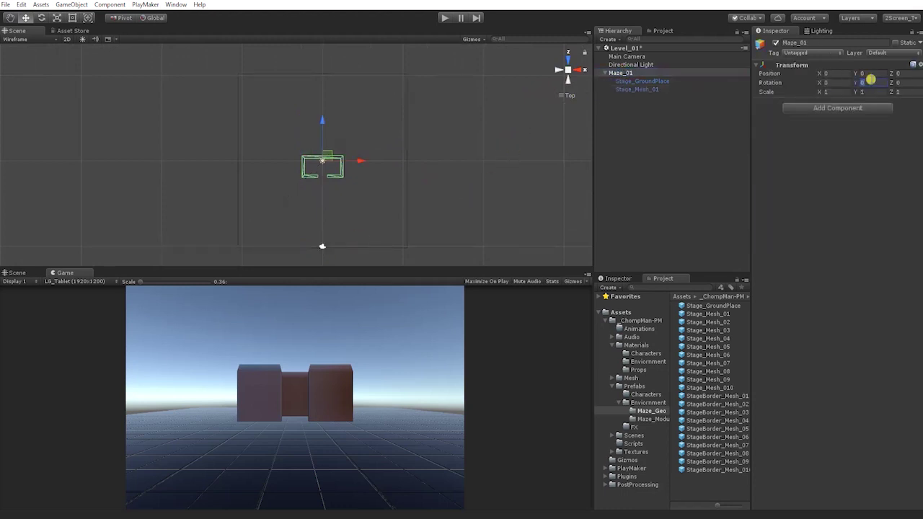
type("180")
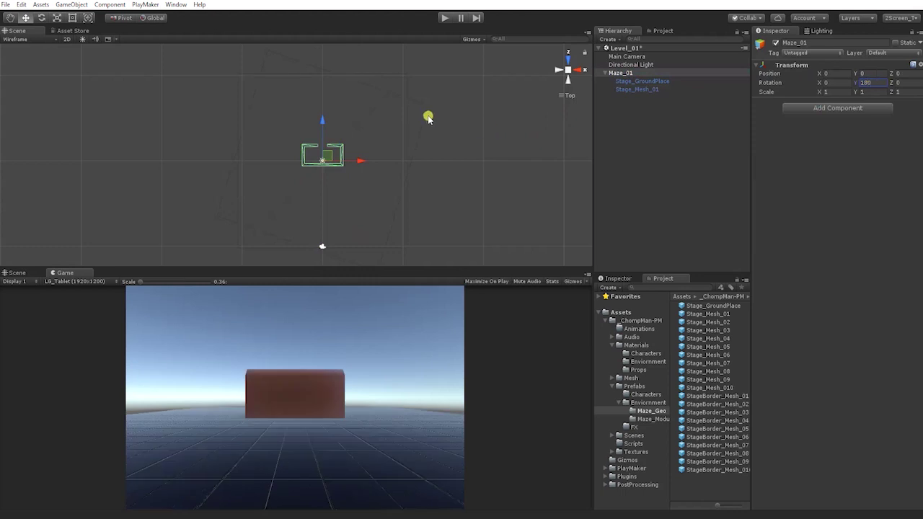
middle_click(390, 156)
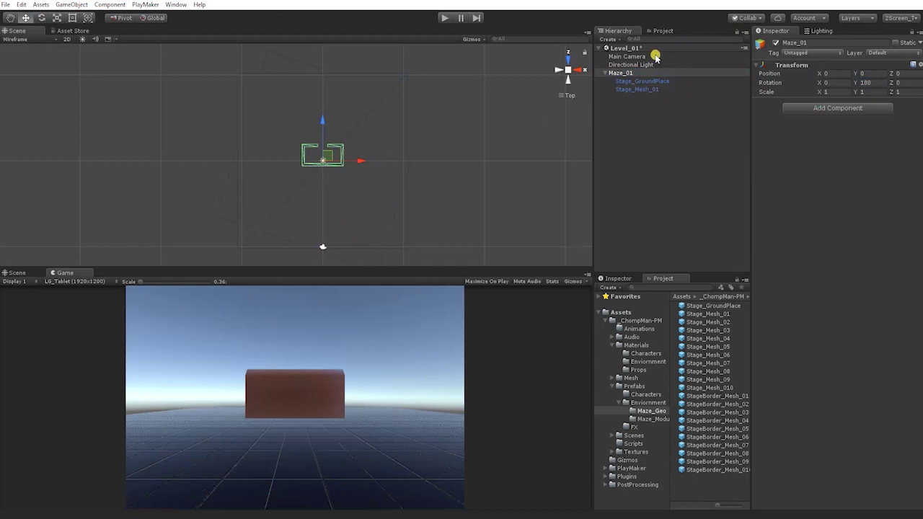
Move the Main Camera up and back to Position Y 3.99, Z -15.64
left_click(627, 56)
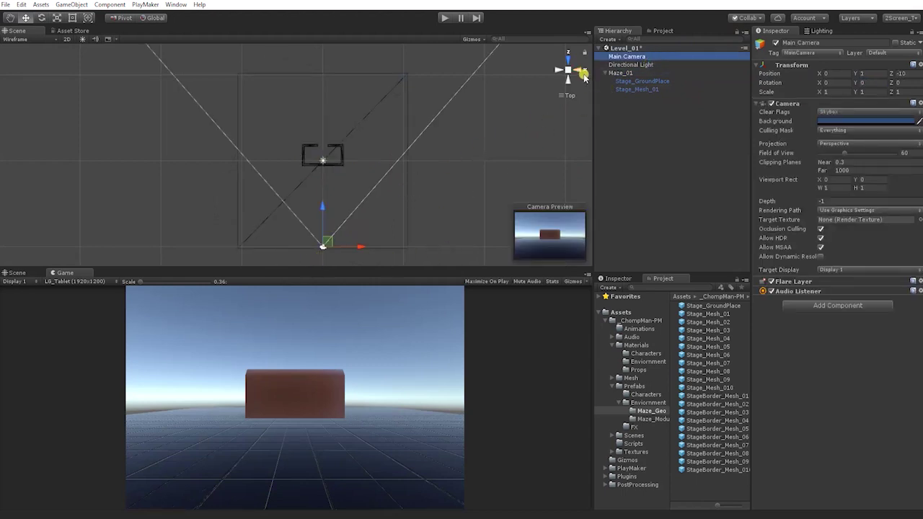
left_click_drag(581, 72, 498, 90, "alt")
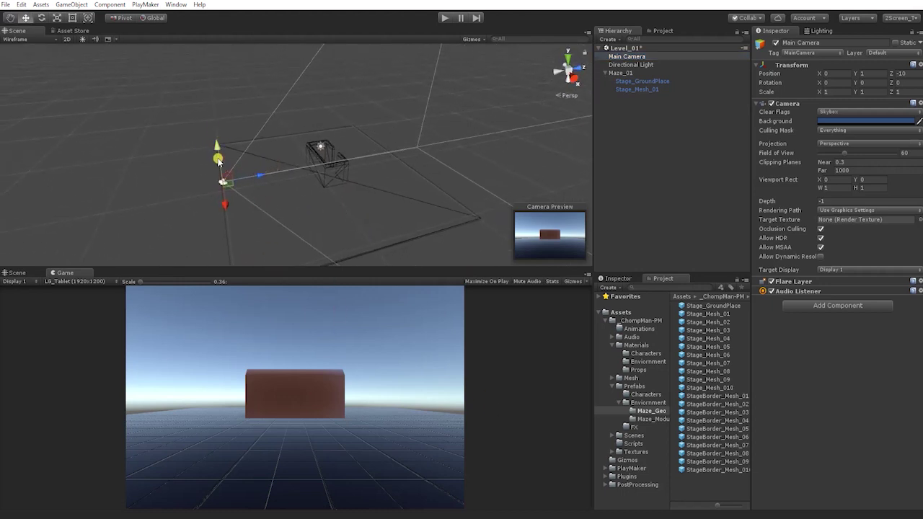
left_click_drag(217, 157, 214, 130)
left_click_drag(238, 160, 217, 160)
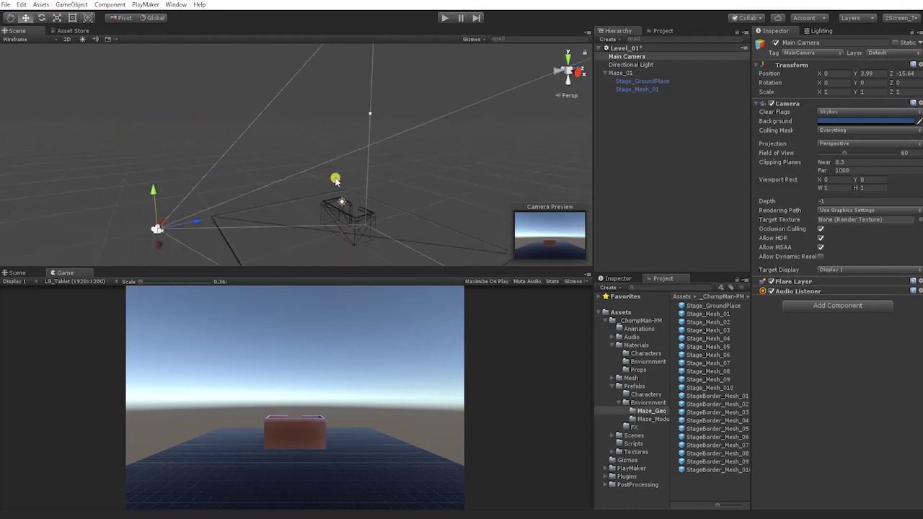
Set the Main Camera's Far clipping plane to 50, checking the shortened frustum, then select Near
left_click(872, 169)
type("50")
left_click(872, 169)
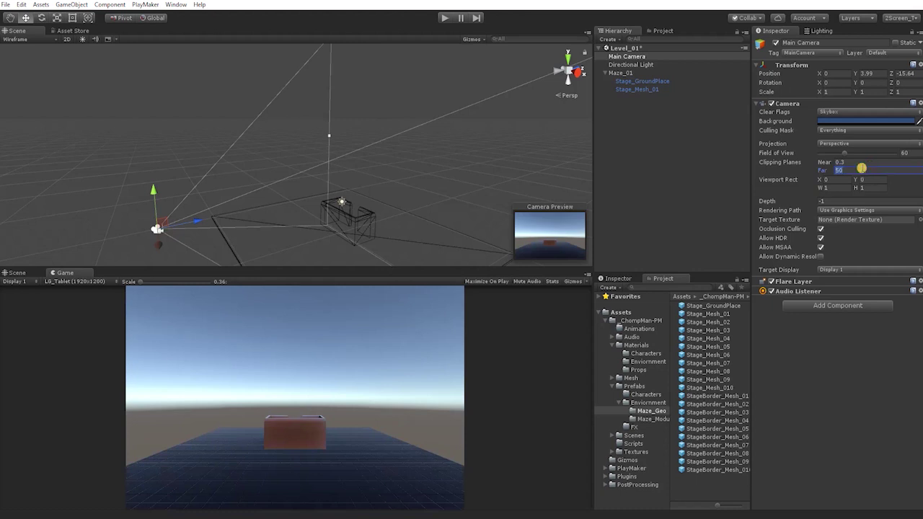
type("20")
left_click_drag(187, 145, 303, 152, "alt")
left_click_drag(447, 164, 707, 144, "alt")
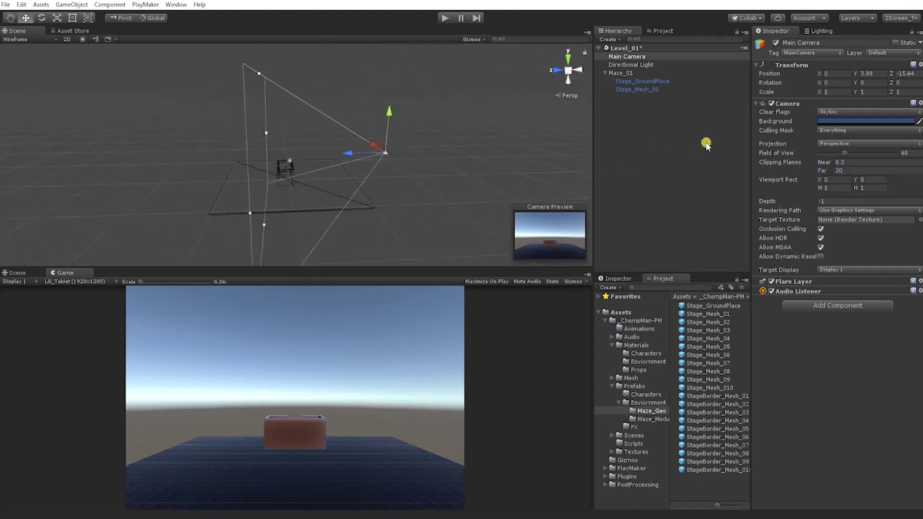
left_click(849, 168)
type("50")
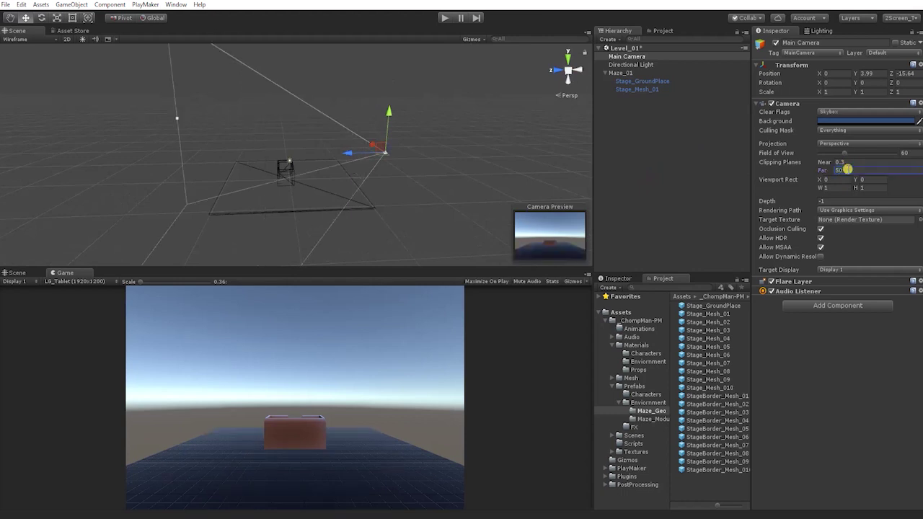
left_click_drag(427, 157, 80, 167, "alt")
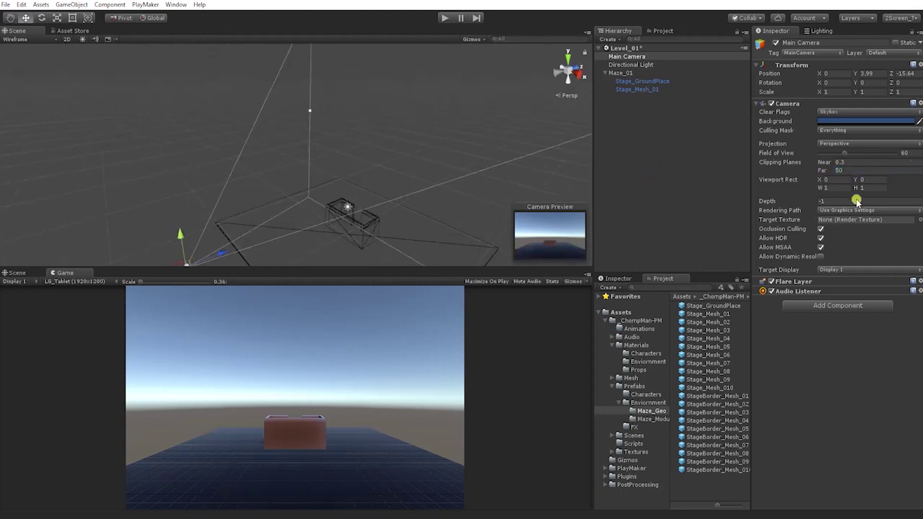
left_click(854, 161)
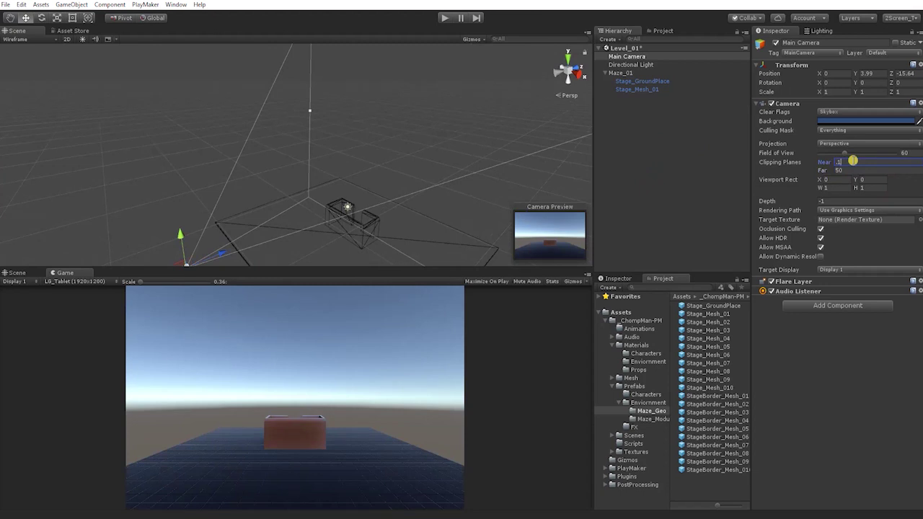